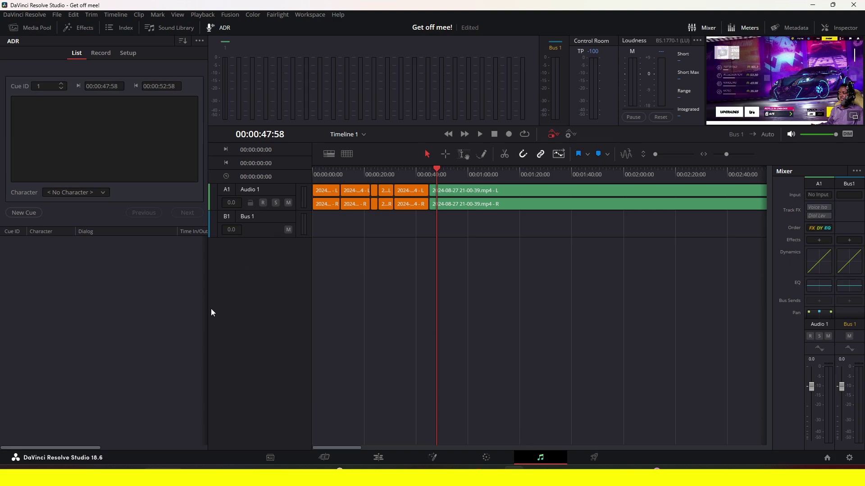
Add a mono track from the track header menu and select the new Audio 2 track
{"action": "right_click", "coordinate": [256, 263]}
{"action": "mouse_move", "coordinate": [280, 270]}
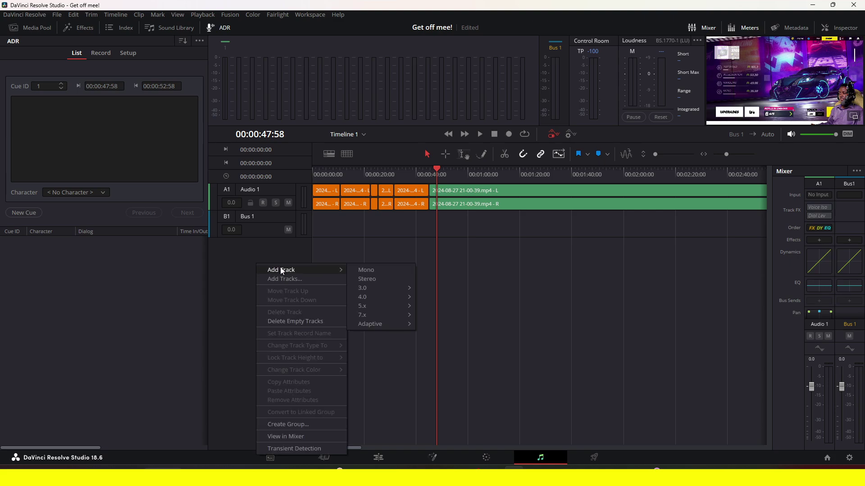
{"action": "left_click", "coordinate": [380, 269]}
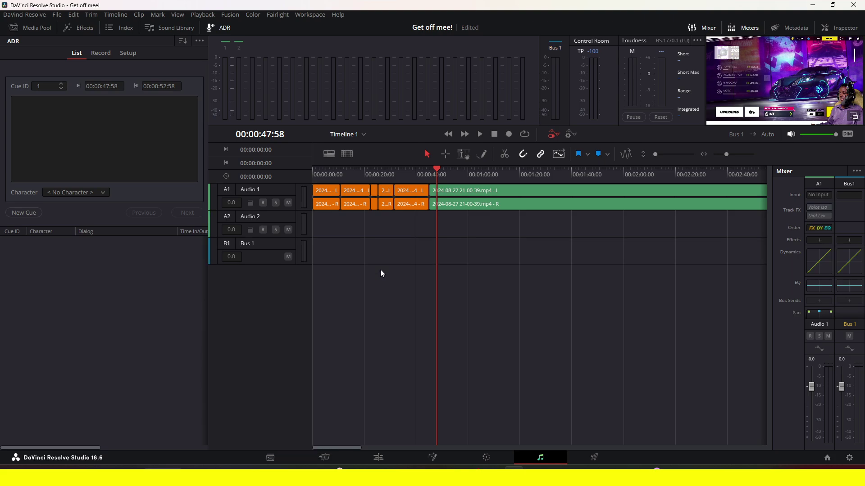
{"action": "left_click", "coordinate": [266, 217]}
Rename the Audio 2 track header to 'Voice'
{"action": "double_click", "coordinate": [250, 218]}
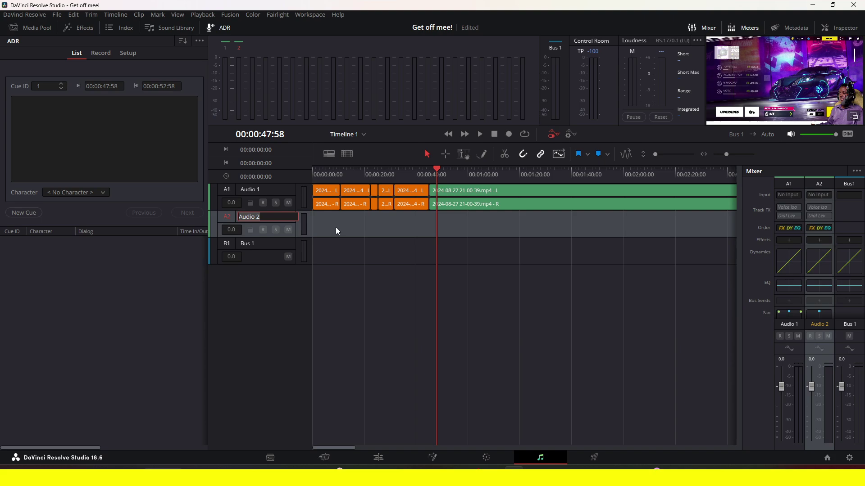
{"action": "type", "text": "Voice"}
{"action": "key", "text": "Return"}
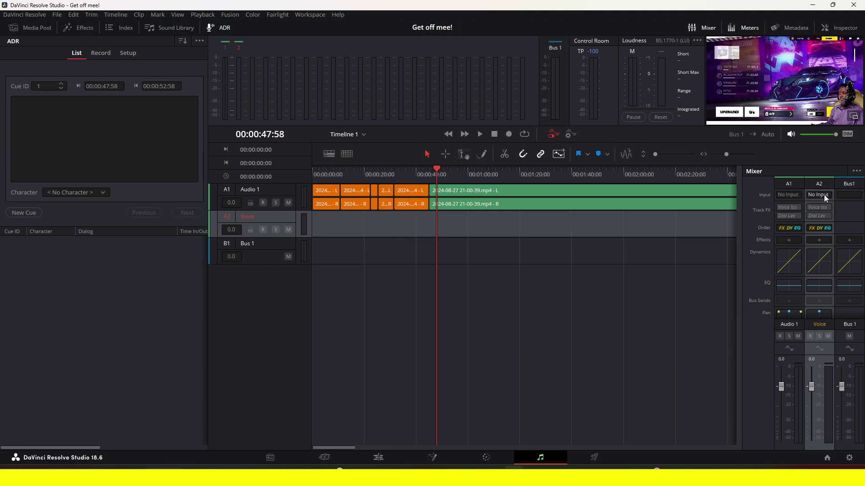
{"action": "left_click", "coordinate": [822, 195]}
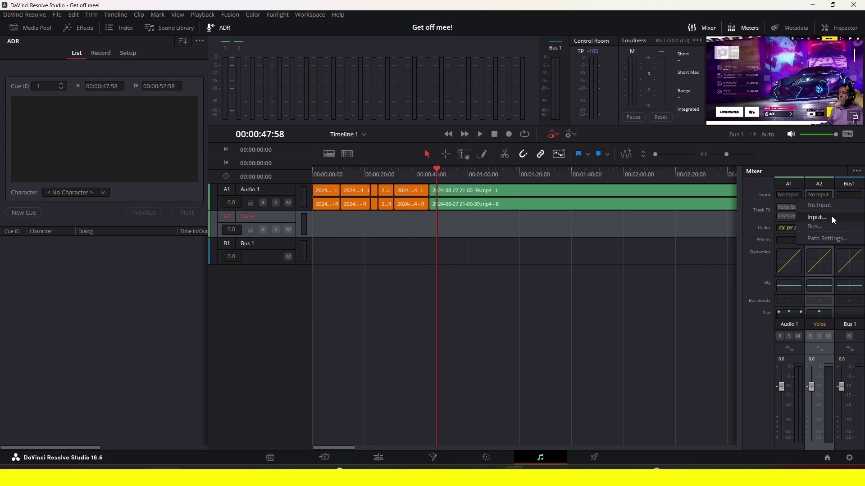
{"action": "left_click", "coordinate": [831, 217]}
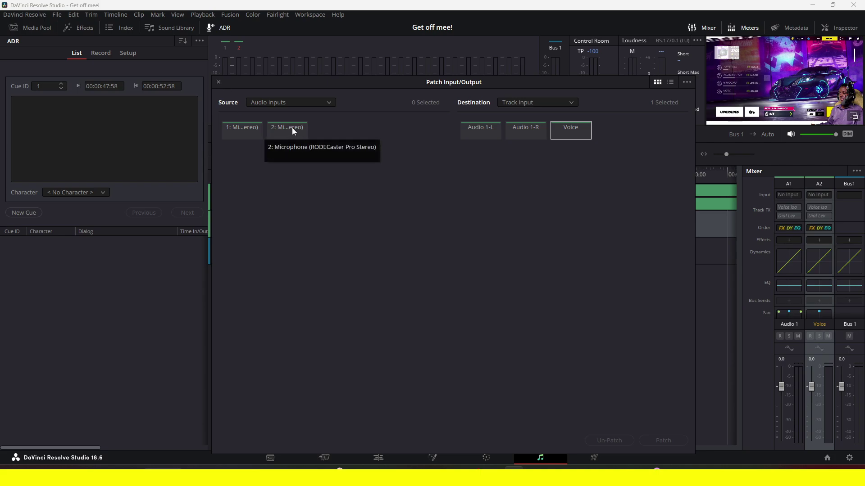
{"action": "left_click", "coordinate": [218, 82]}
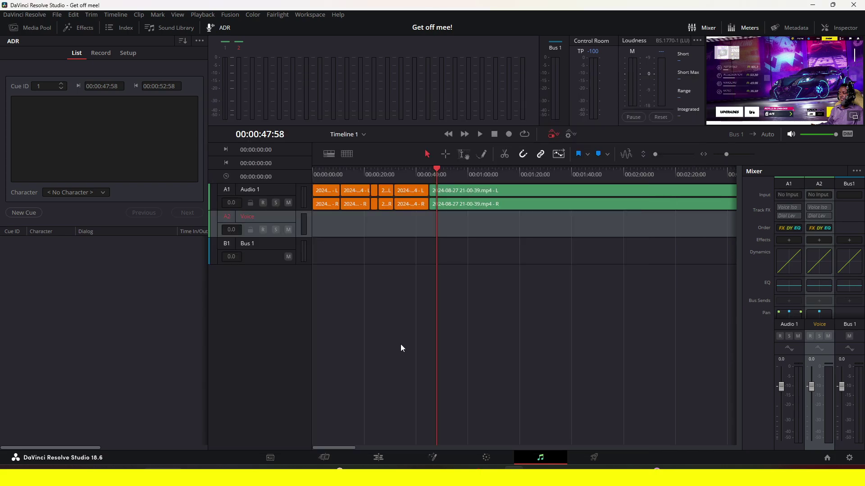
Set the Video and Audio I/O input device to Microphone (RODECaster Pro Stereo) and save preferences
{"action": "left_click", "coordinate": [22, 16]}
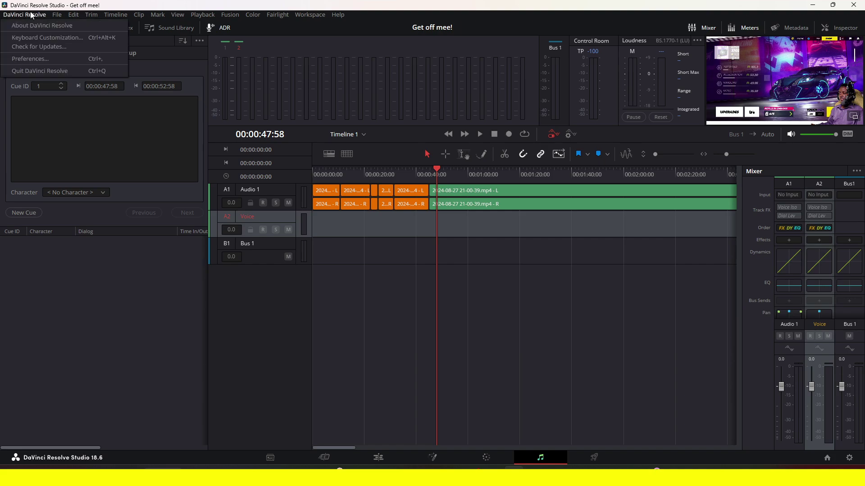
{"action": "left_click", "coordinate": [41, 59]}
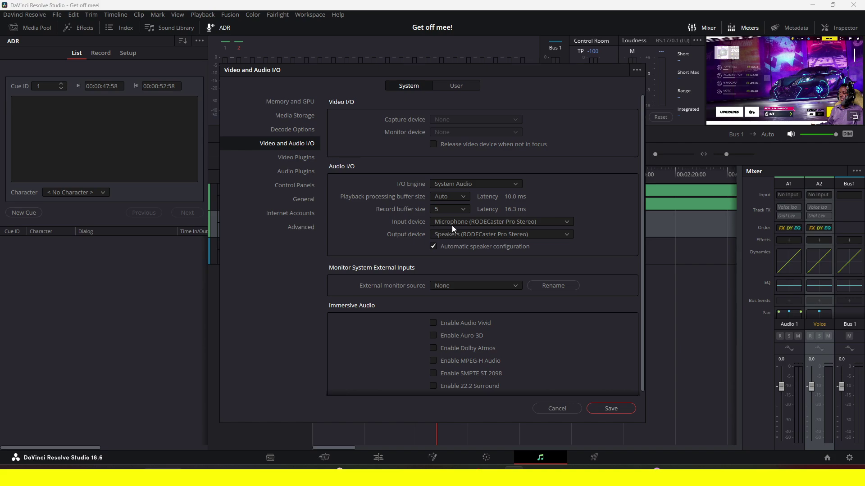
{"action": "left_click", "coordinate": [500, 220]}
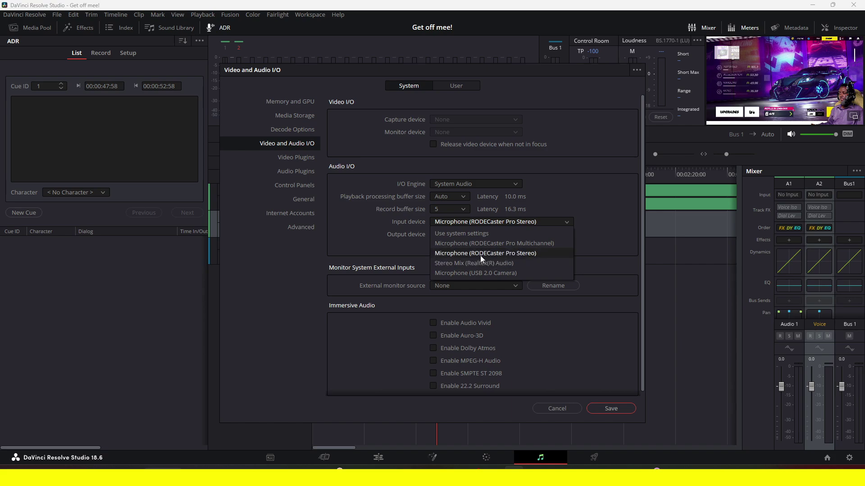
{"action": "left_click", "coordinate": [521, 253]}
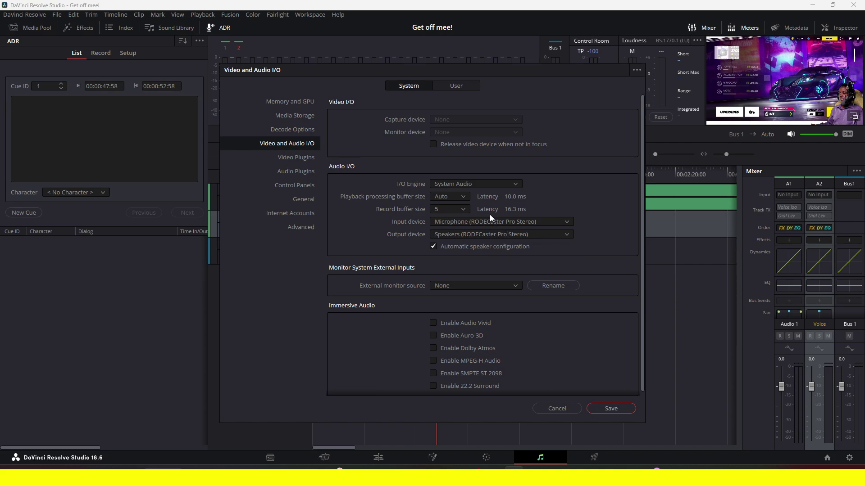
{"action": "left_click", "coordinate": [602, 411]}
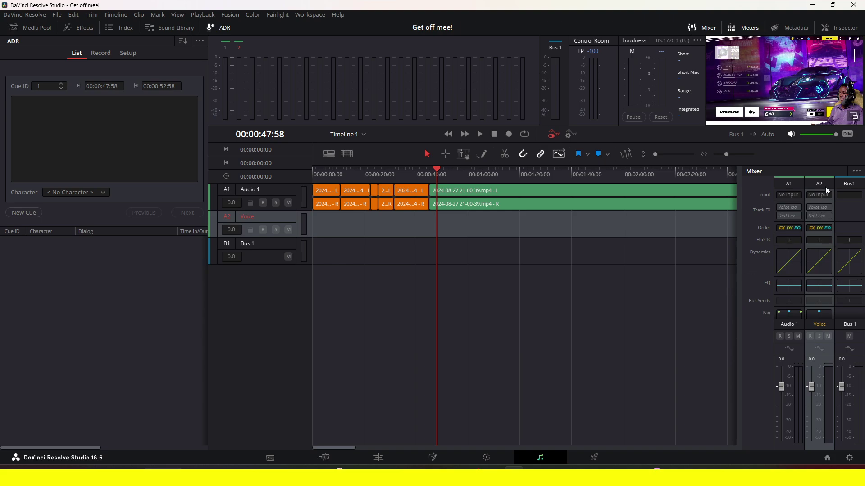
Patch both RODECaster microphone inputs to Audio 1-L and Audio 1-R from the Voice track's Input patch window
{"action": "left_click", "coordinate": [823, 198]}
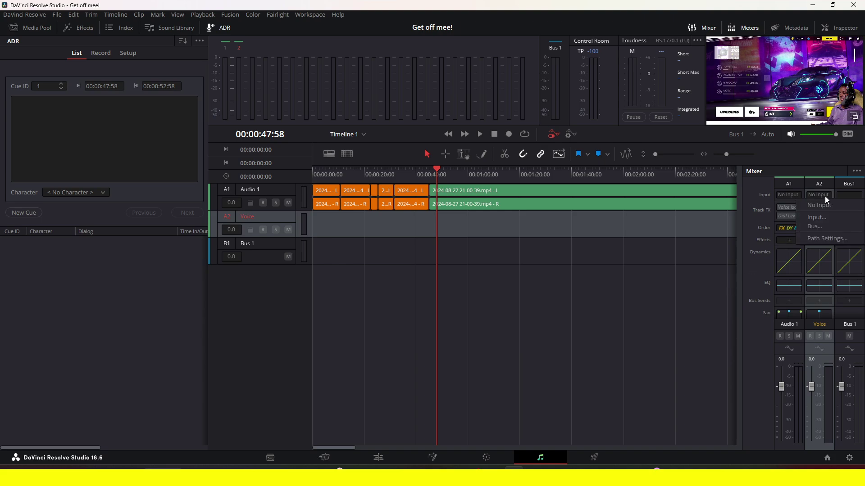
{"action": "left_click", "coordinate": [825, 218]}
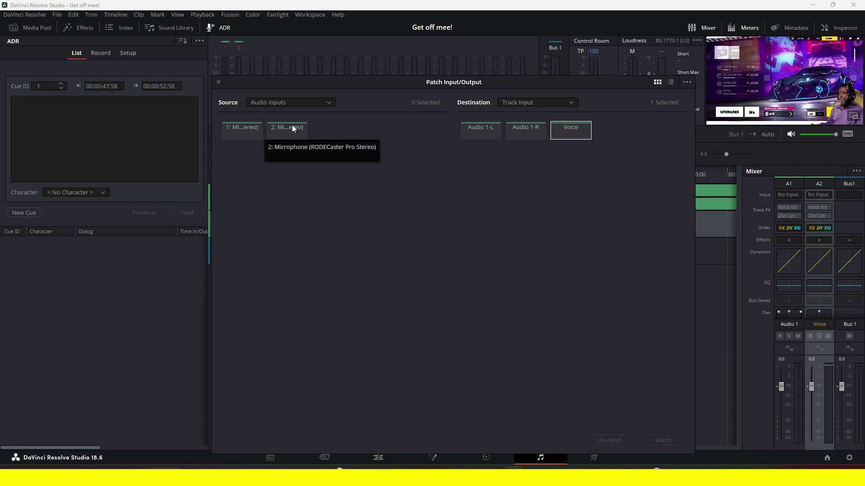
{"action": "left_click", "coordinate": [244, 129]}
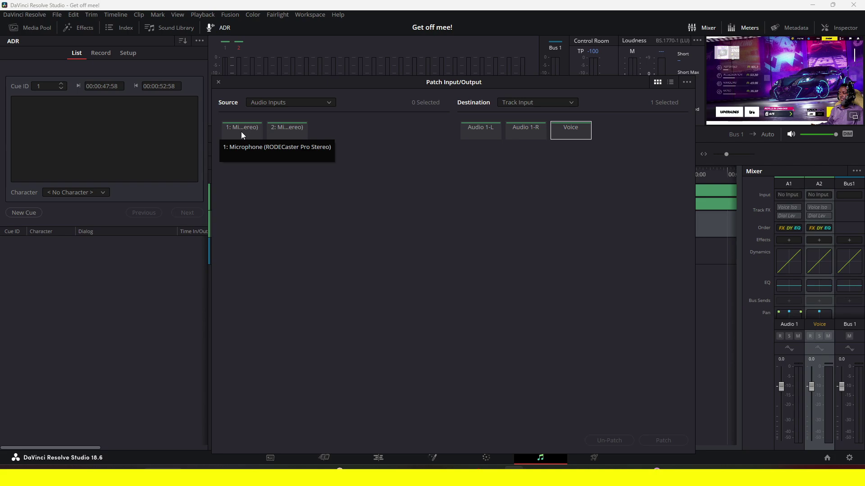
{"action": "left_click", "coordinate": [288, 133]}
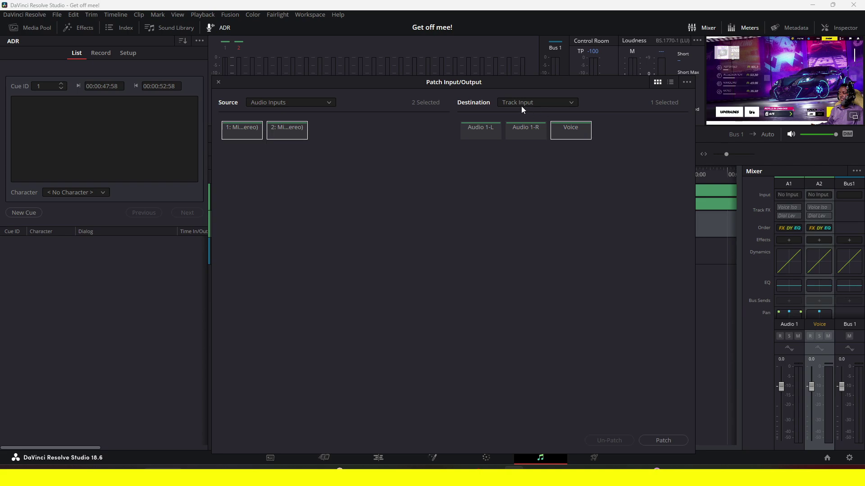
{"action": "left_click", "coordinate": [482, 130]}
{"action": "left_click", "coordinate": [531, 136]}
{"action": "left_click", "coordinate": [663, 441]}
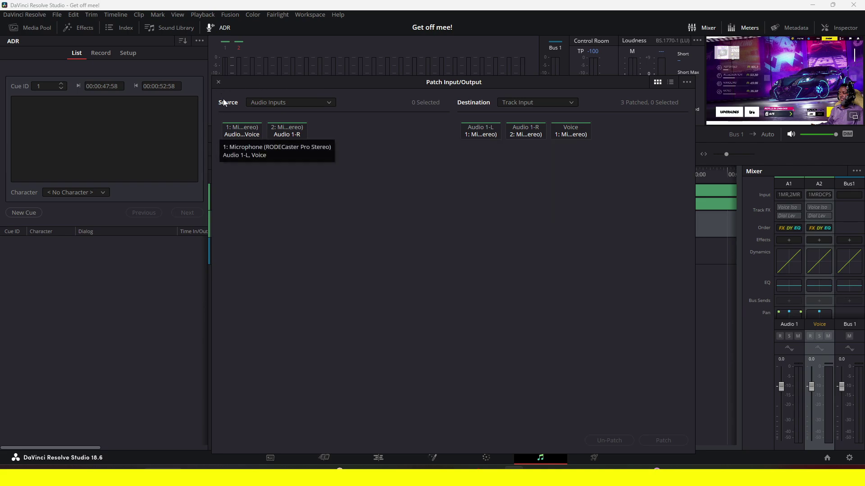
{"action": "left_click", "coordinate": [218, 82]}
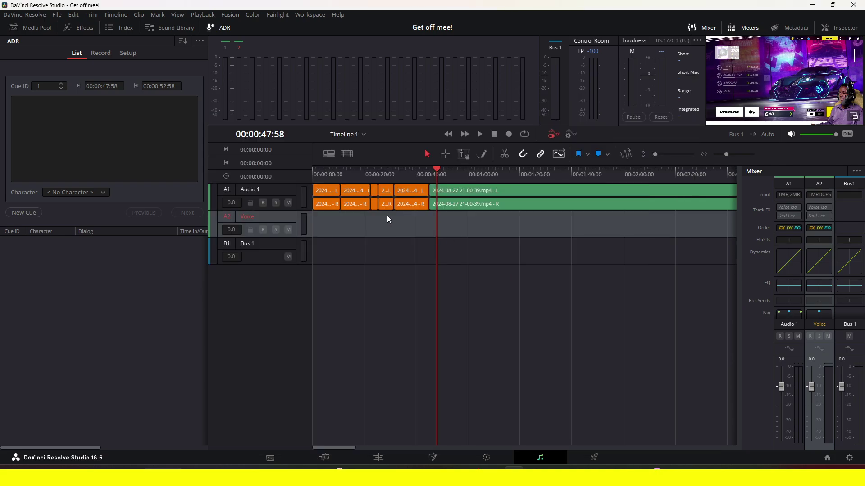
Move the playhead to 00:00:44:36, mute Audio 1, and toggle the Voice track's record arm
{"action": "left_click", "coordinate": [428, 169]}
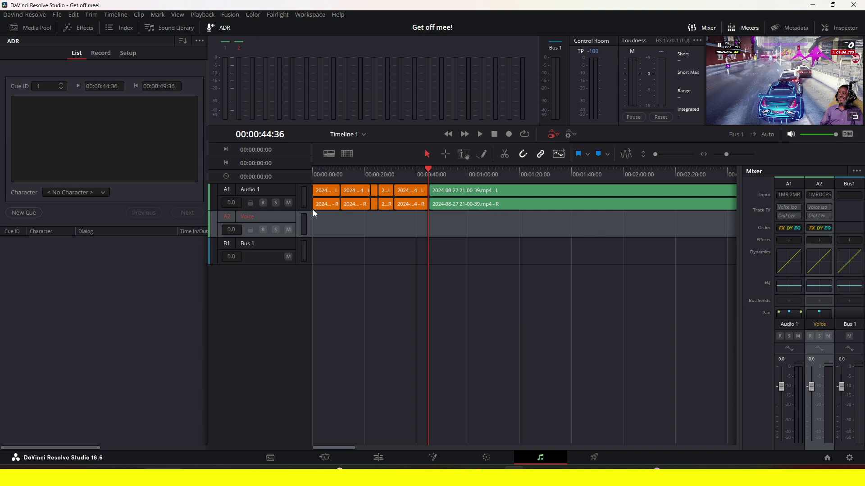
{"action": "left_click", "coordinate": [288, 203]}
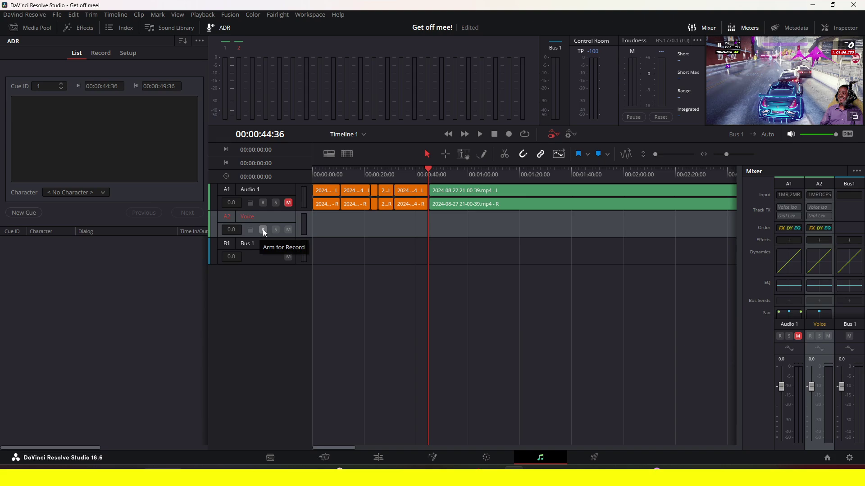
{"action": "left_click", "coordinate": [263, 230]}
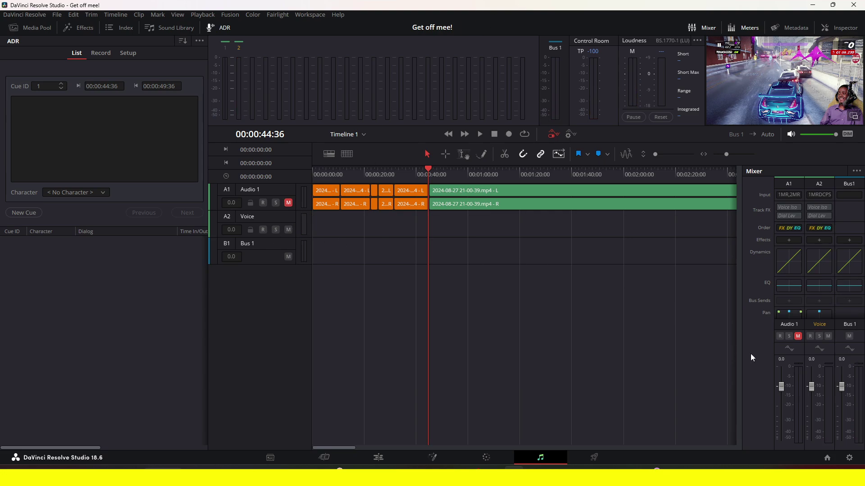
Mute the Control Room output, drop the Voice fader to -18, and arm Voice for recording
{"action": "left_click", "coordinate": [791, 135]}
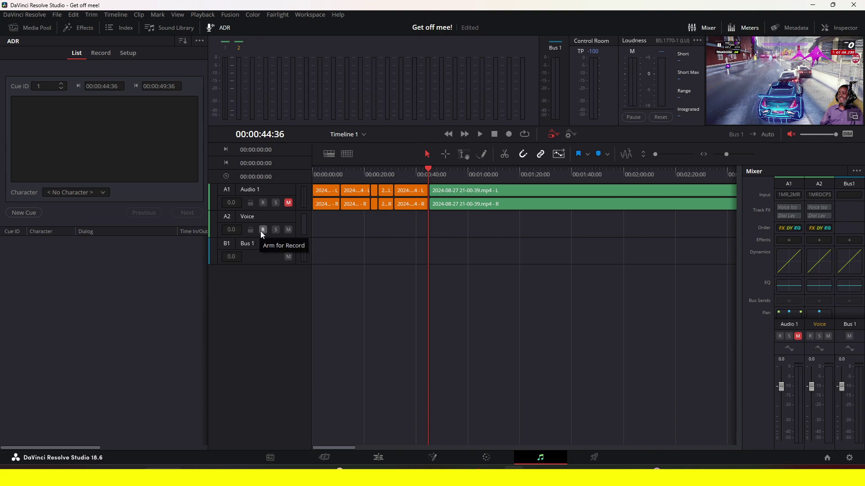
{"action": "left_click_drag", "start_coordinate": [812, 388], "coordinate": [813, 419]}
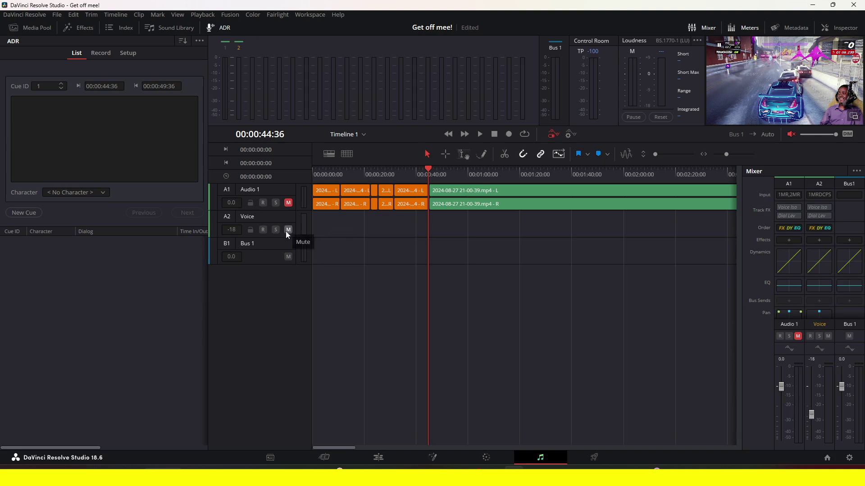
{"action": "left_click", "coordinate": [263, 230]}
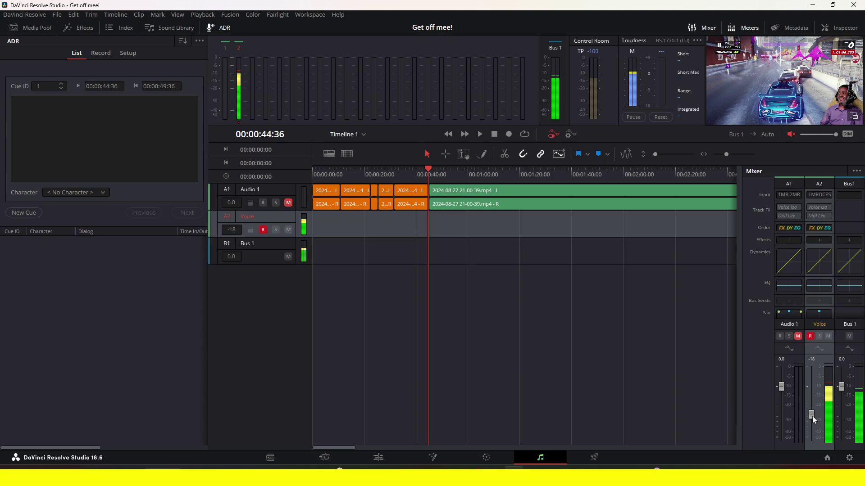
Bring the Voice fader down to -45, then up to -37 and -36
{"action": "left_click_drag", "start_coordinate": [812, 416], "coordinate": [817, 431]}
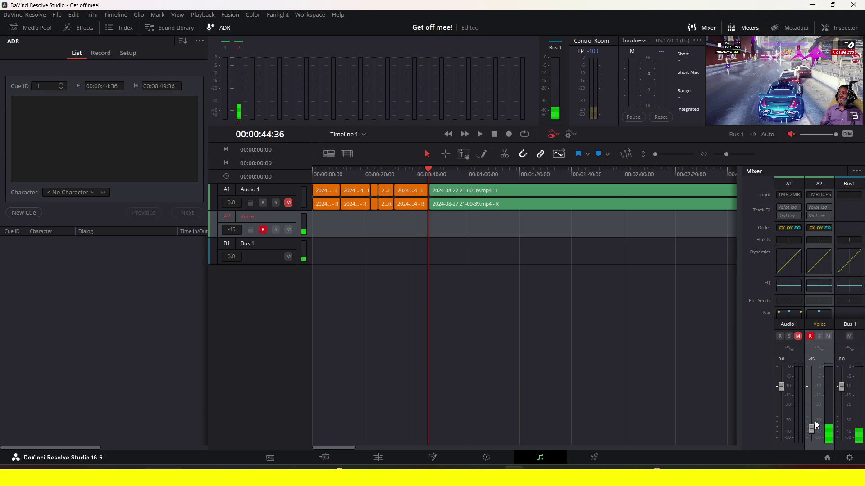
{"action": "left_click_drag", "start_coordinate": [815, 429], "coordinate": [815, 425]}
{"action": "left_click", "coordinate": [792, 134]}
{"action": "scroll", "coordinate": [812, 424], "scroll_direction": "up", "scroll_amount": 1}
{"action": "left_click", "coordinate": [791, 134]}
Record a voice take on the Voice track, stop, and scrub back to about 00:00:45:08
{"action": "left_click", "coordinate": [509, 134]}
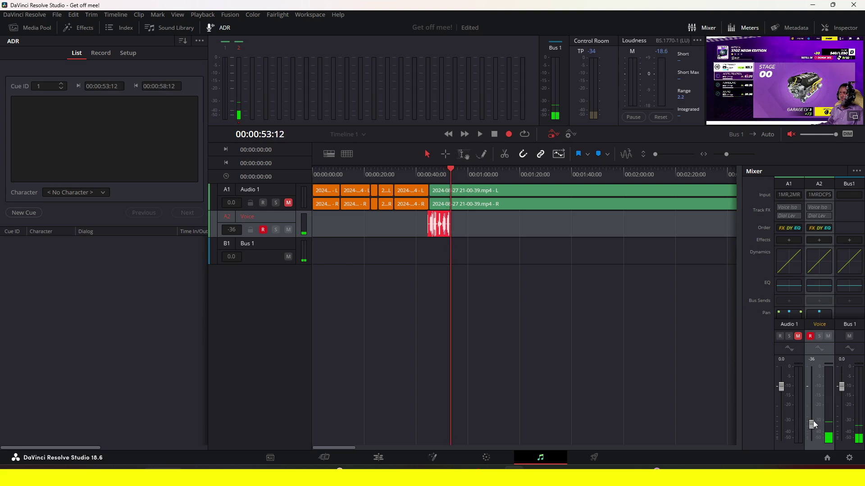
{"action": "left_click", "coordinate": [495, 135]}
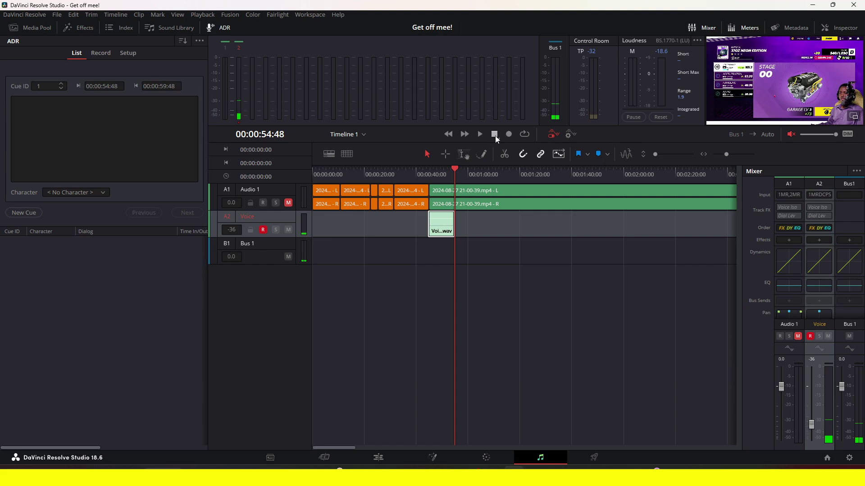
{"action": "left_click_drag", "start_coordinate": [439, 180], "coordinate": [431, 176]}
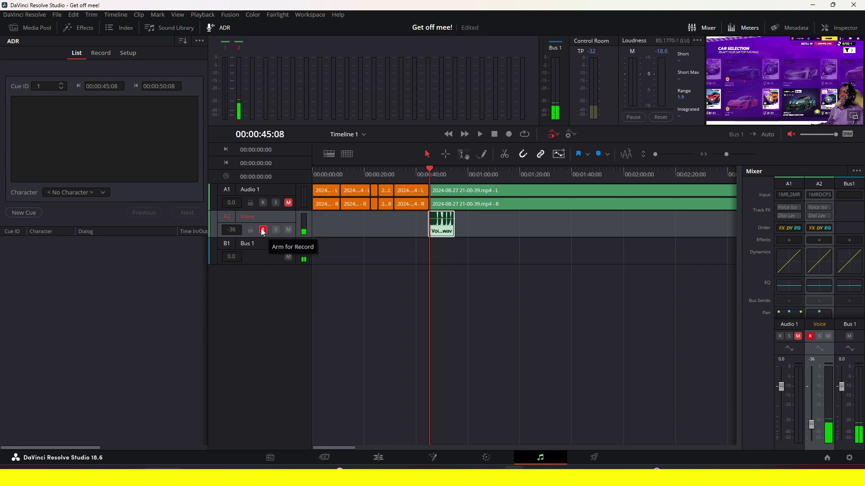
Disarm the Voice track, unmute Control Room, and play back the recorded take
{"action": "left_click", "coordinate": [262, 230]}
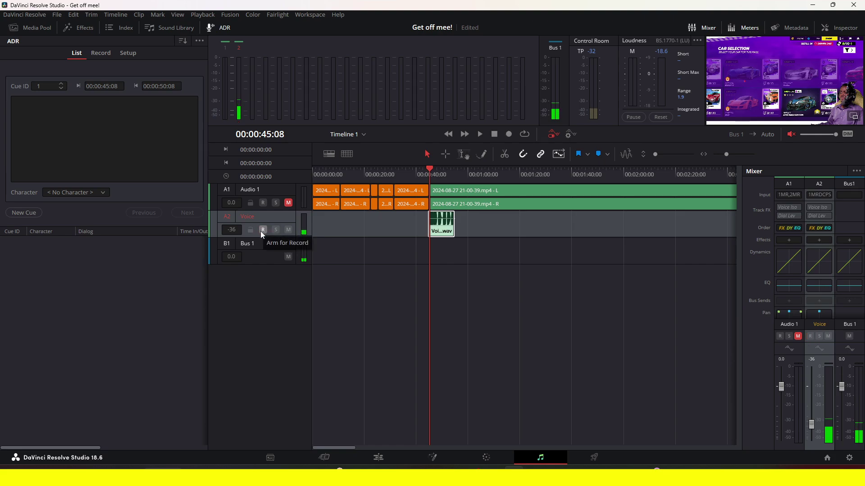
{"action": "left_click", "coordinate": [790, 136]}
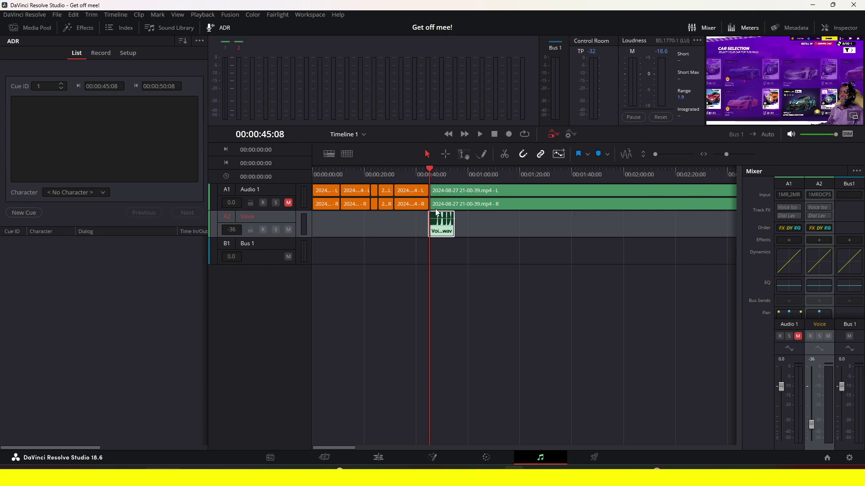
{"action": "key", "text": "space"}
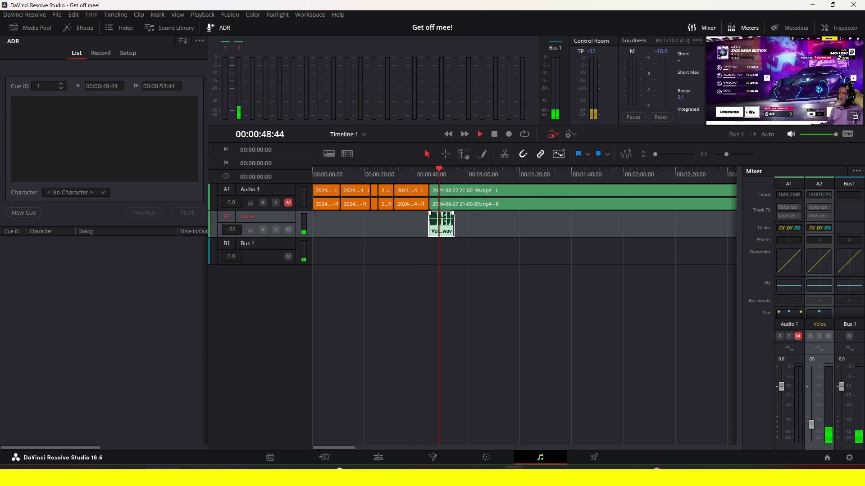
{"action": "scroll", "coordinate": [556, 239], "scroll_direction": "up", "scroll_amount": 5}
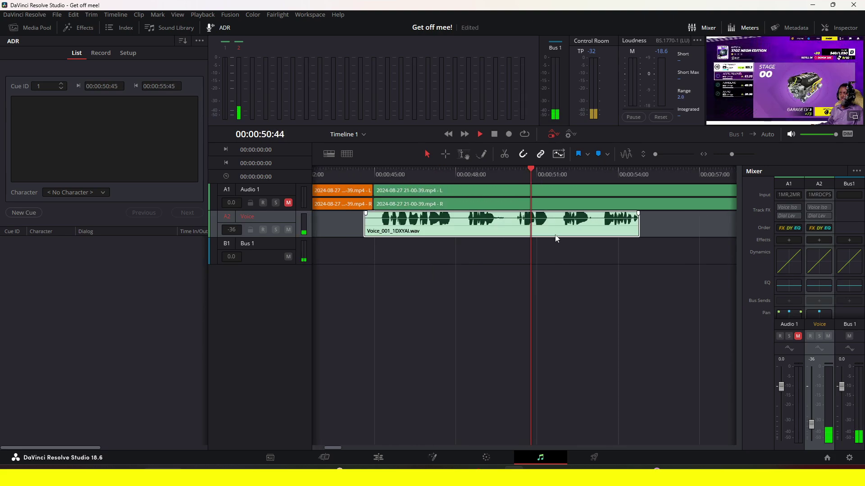
{"action": "key", "text": "space"}
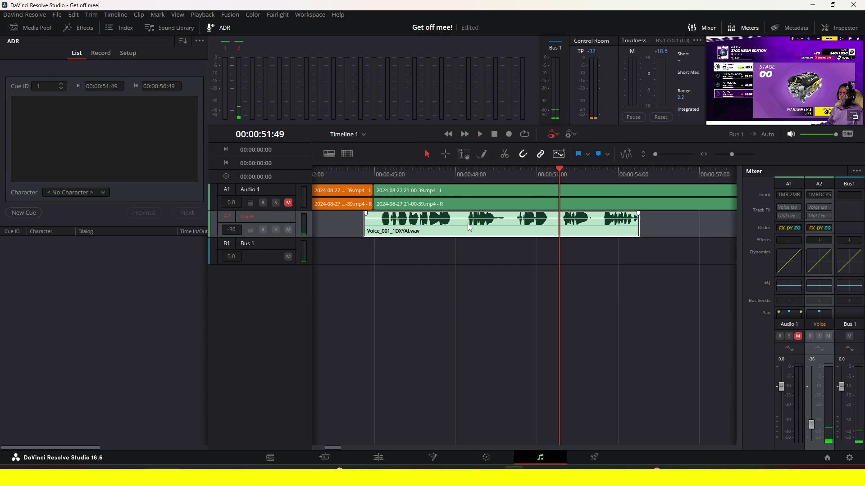
Raise the Voice clip gain to 16.2 dB, then settle it at 2.7 dB
{"action": "left_click_drag", "start_coordinate": [469, 227], "coordinate": [469, 222]}
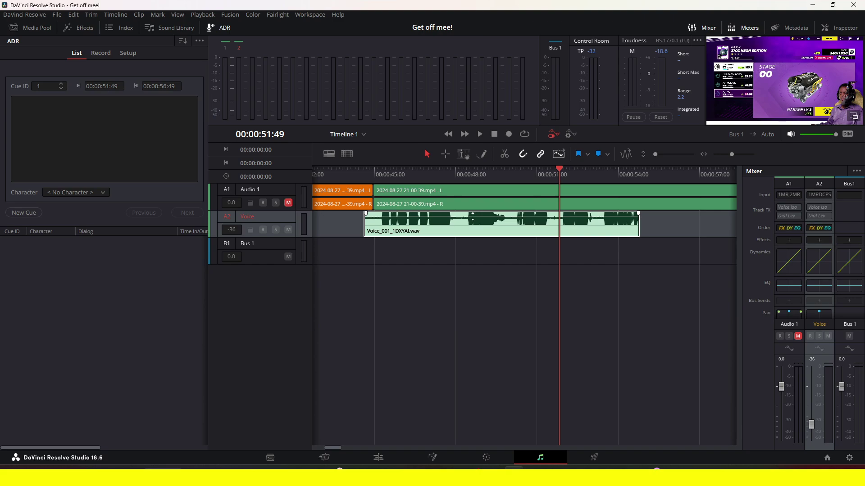
{"action": "left_click_drag", "start_coordinate": [464, 223], "coordinate": [464, 219]}
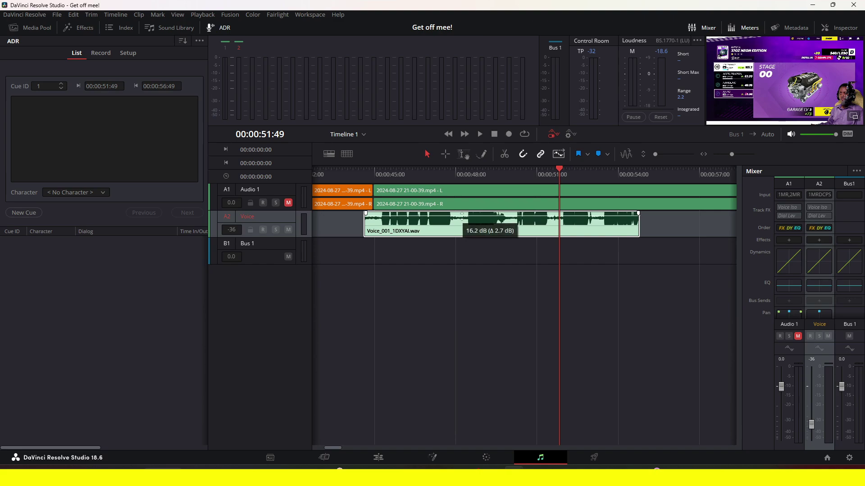
{"action": "key", "text": "space"}
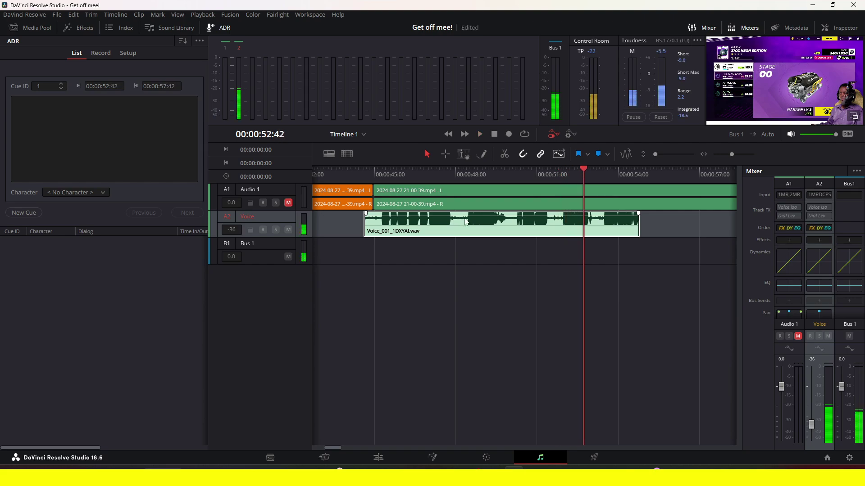
{"action": "left_click_drag", "start_coordinate": [465, 222], "coordinate": [459, 218]}
{"action": "key", "text": "space"}
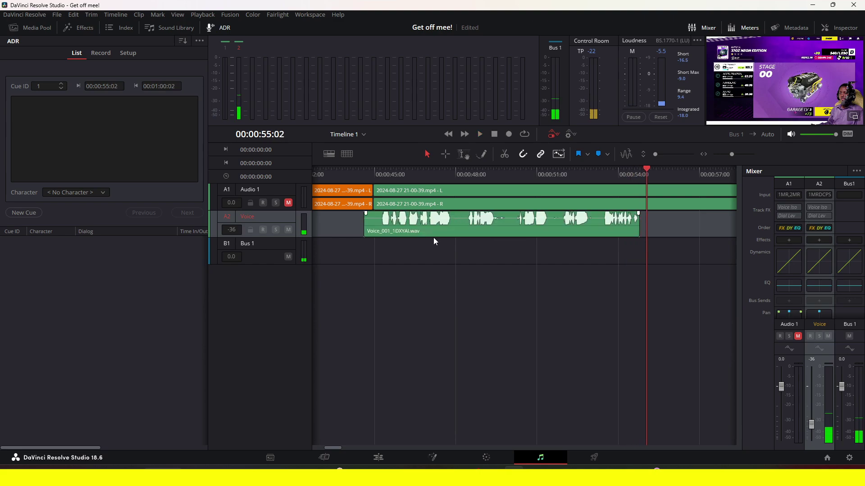
{"action": "left_click", "coordinate": [391, 221]}
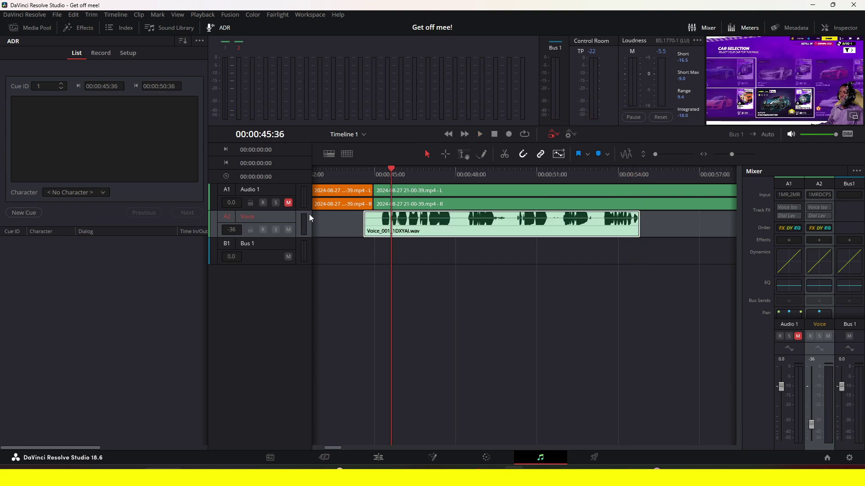
On the Edit page, normalize the Voice_001 clip with the YouTube mode, giving volume -4.30
{"action": "left_click", "coordinate": [378, 458]}
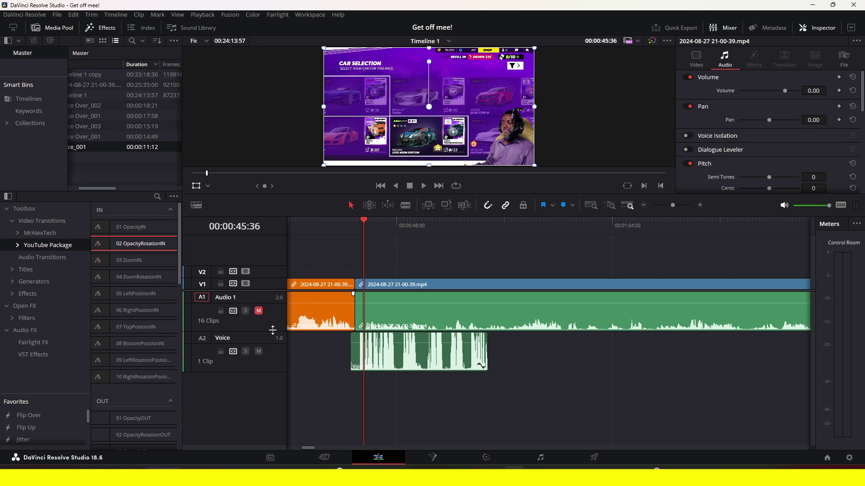
{"action": "right_click", "coordinate": [397, 358]}
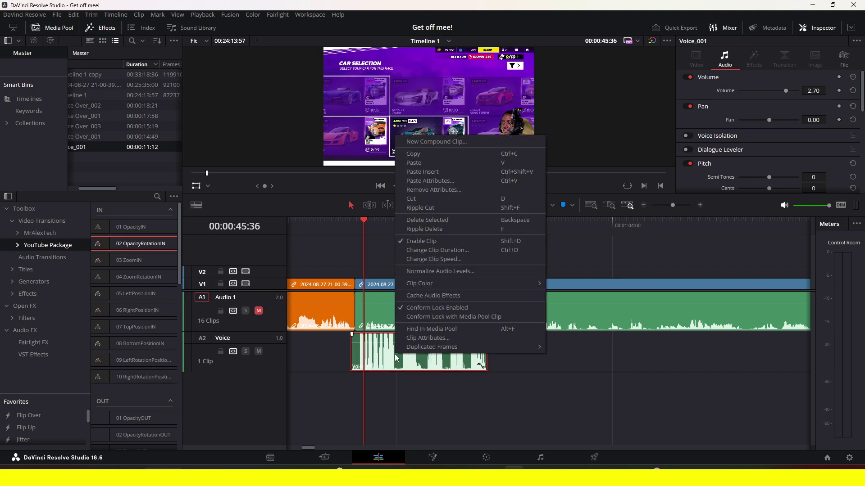
{"action": "left_click", "coordinate": [372, 355]}
{"action": "right_click", "coordinate": [405, 354]}
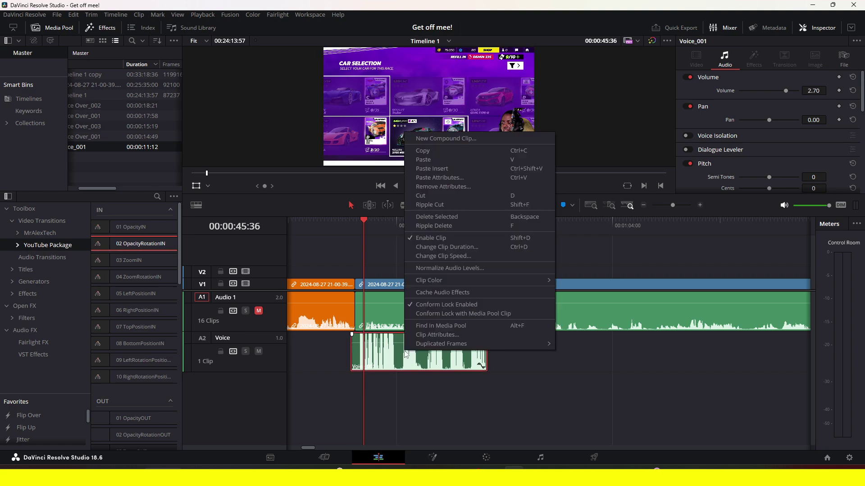
{"action": "left_click", "coordinate": [447, 268]}
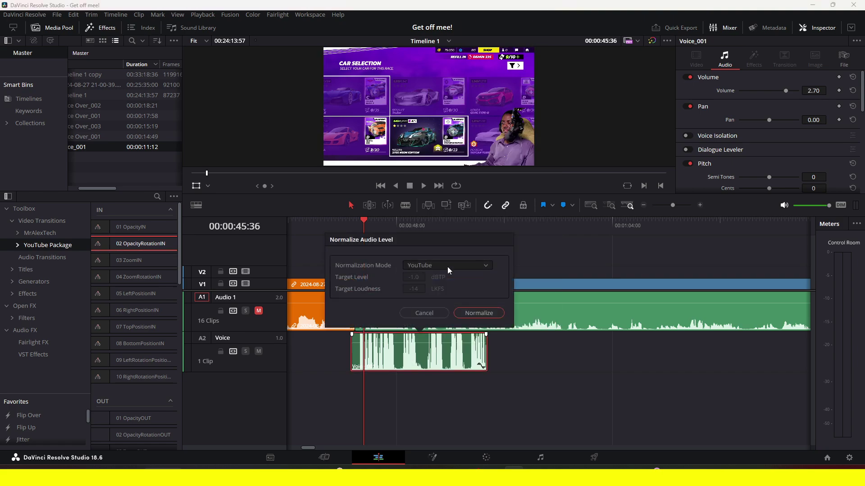
{"action": "left_click", "coordinate": [429, 267]}
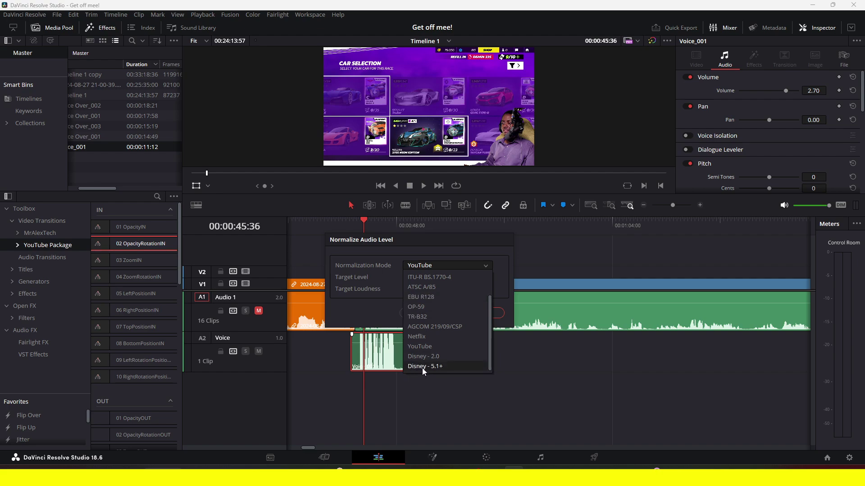
{"action": "left_click", "coordinate": [426, 348]}
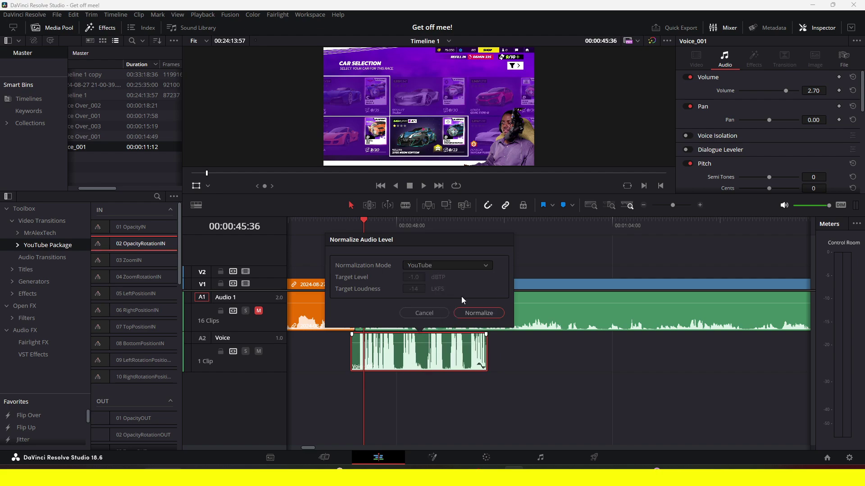
{"action": "left_click", "coordinate": [480, 313]}
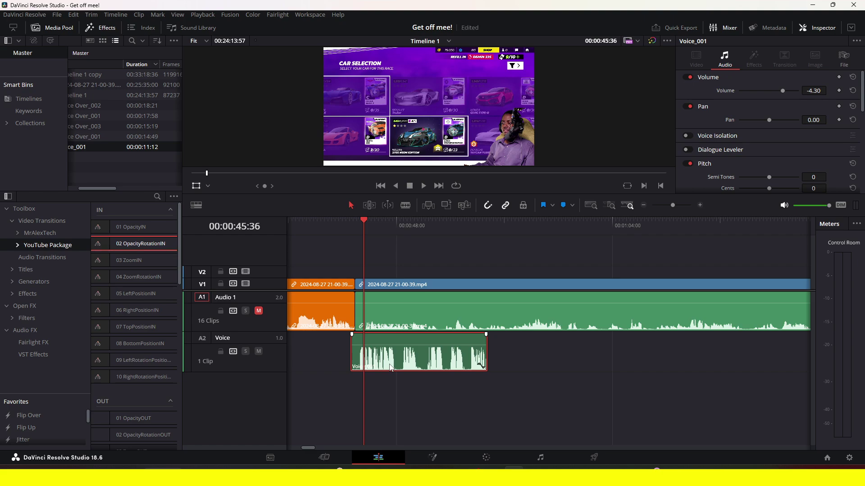
Play back the normalized Voice clip while adjusting the system volume down and slightly up
{"action": "key", "text": "space"}
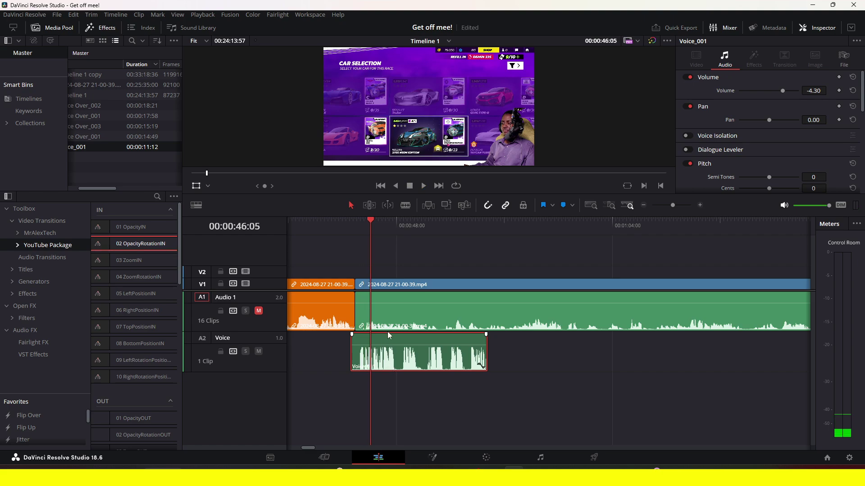
{"action": "key", "text": "space"}
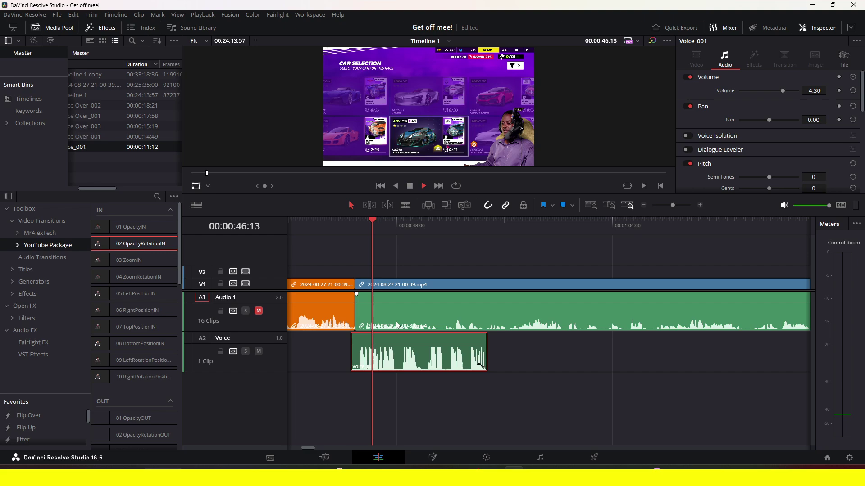
{"action": "key", "text": "XF86AudioLowerVolume"}
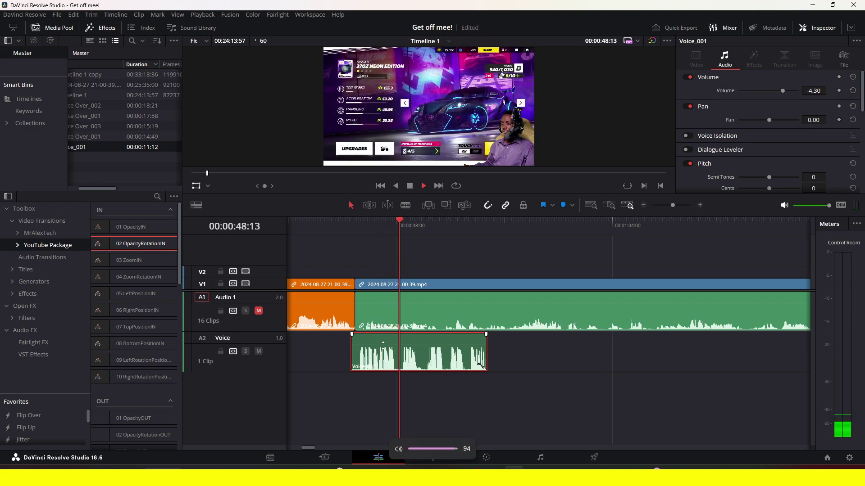
{"action": "key", "text": "XF86AudioLowerVolume"}
{"action": "key", "text": "XF86AudioLowerVolume"}
{"action": "key", "text": "XF86AudioLowerVolume"}
{"action": "key", "text": "XF86AudioLowerVolume"}
{"action": "key", "text": "XF86AudioLowerVolume"}
{"action": "key", "text": "XF86AudioLowerVolume"}
{"action": "key", "text": "XF86AudioLowerVolume"}
{"action": "key", "text": "XF86AudioLowerVolume"}
{"action": "key", "text": "XF86AudioLowerVolume"}
{"action": "key", "text": "XF86AudioLowerVolume"}
{"action": "key", "text": "XF86AudioLowerVolume"}
{"action": "key", "text": "XF86AudioLowerVolume"}
{"action": "key", "text": "XF86AudioLowerVolume"}
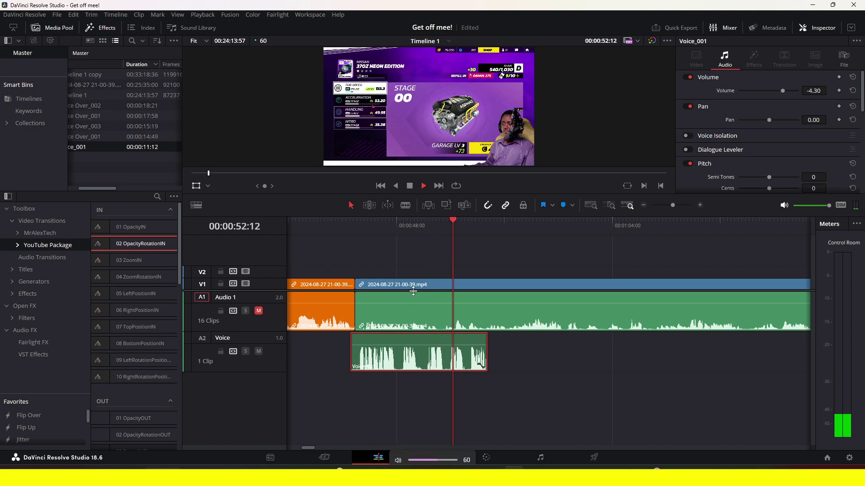
{"action": "key", "text": "XF86AudioRaiseVolume"}
{"action": "key", "text": "space"}
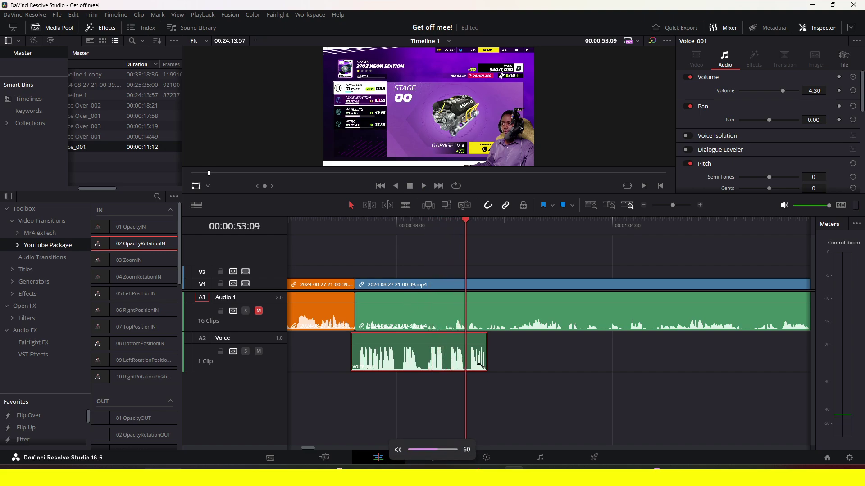